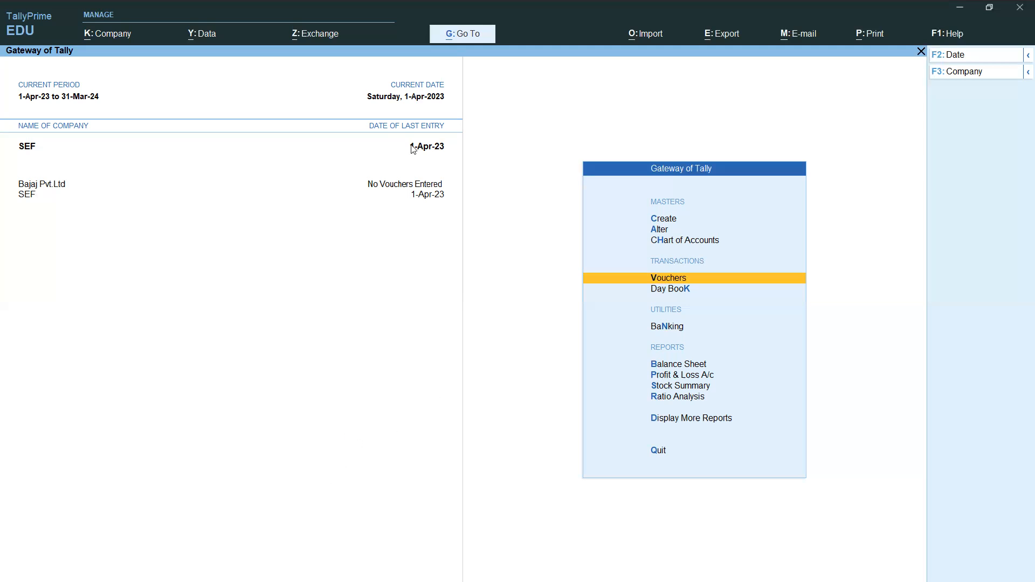
Step: Start a payment voucher and debit Electricity Exp with 12,000
{"action": "left_click", "coordinate": [672, 279]}
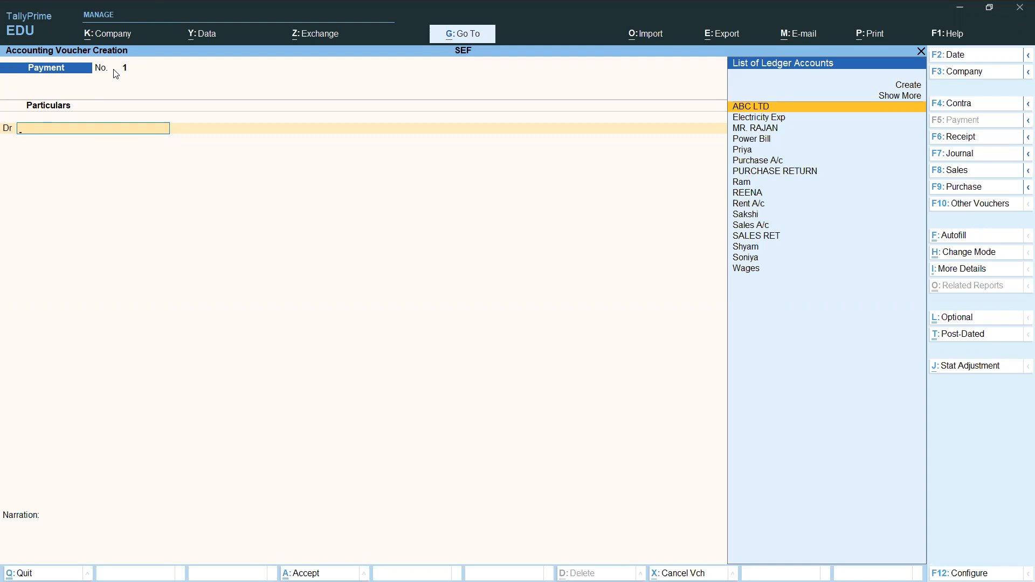
{"action": "key", "text": "Down"}
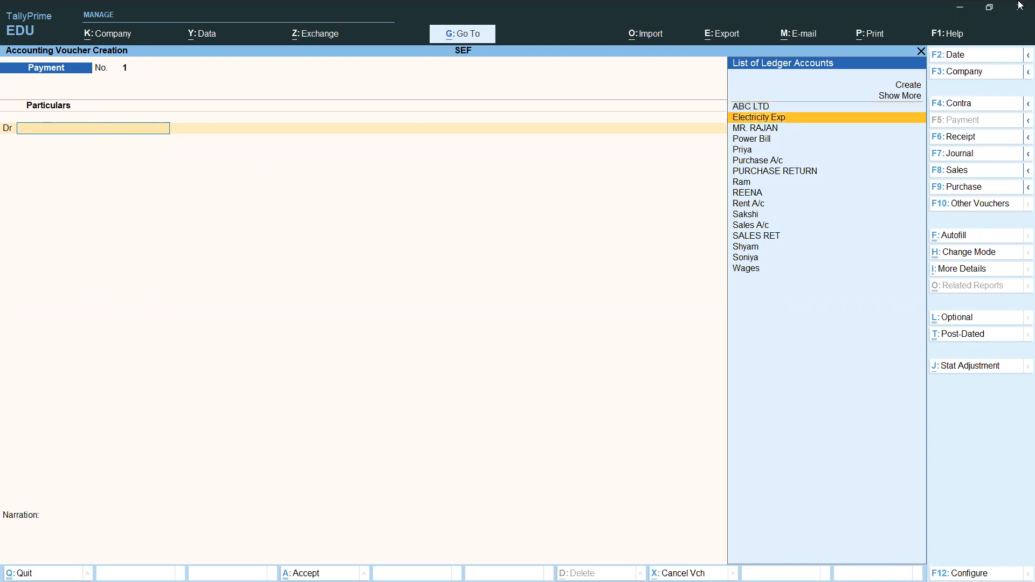
{"action": "key", "text": "Return"}
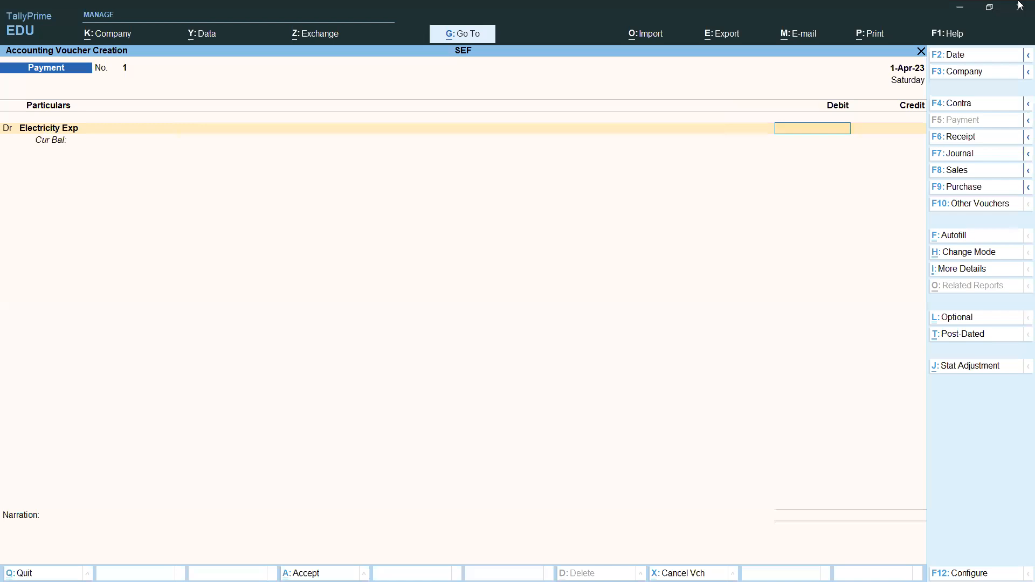
{"action": "type", "text": "12,000"}
{"action": "key", "text": "Return"}
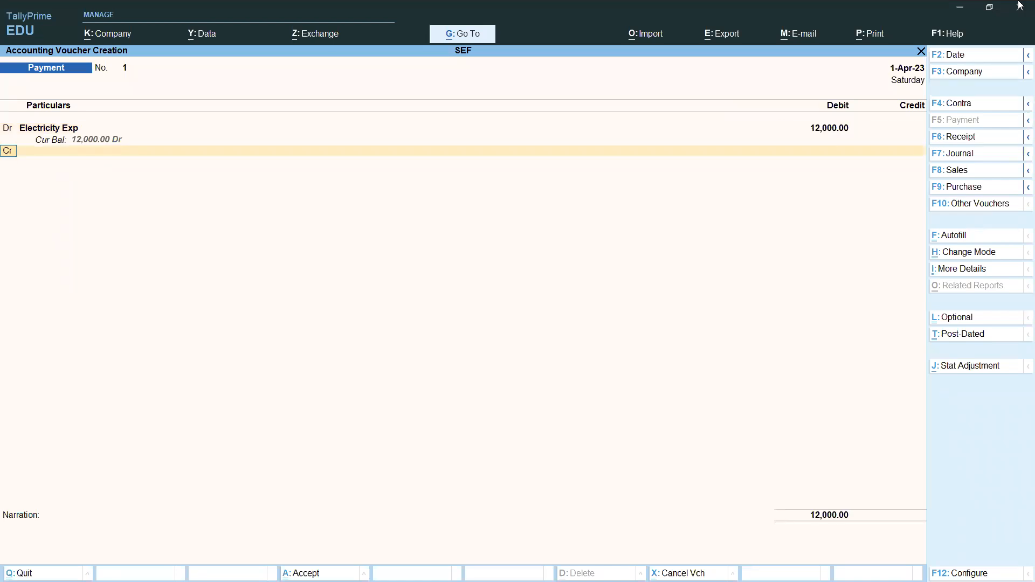
Step: Credit the Cash ledger with 12,000 in the electricity payment voucher
{"action": "key", "text": "Return"}
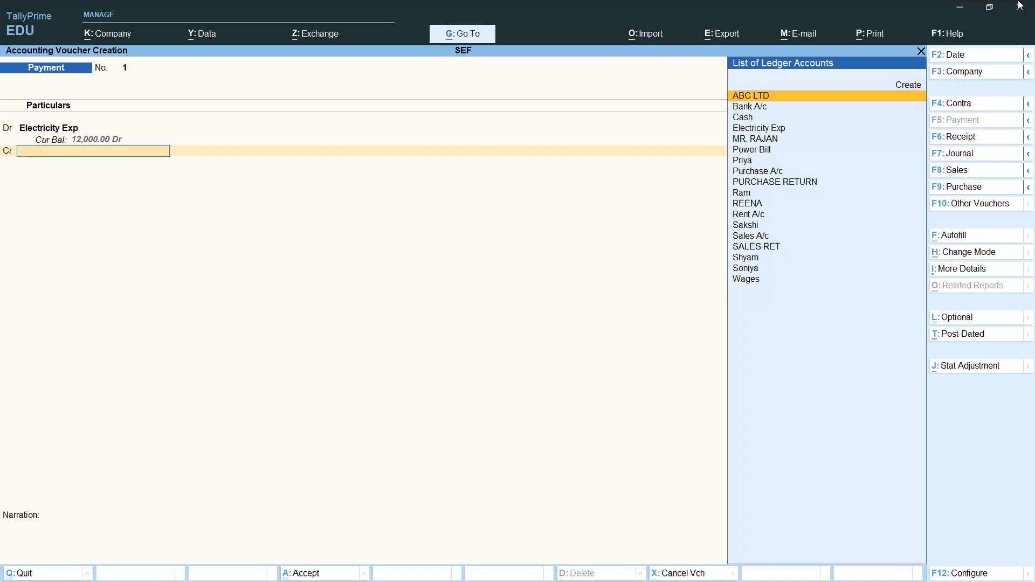
{"action": "key", "text": "Down"}
{"action": "key", "text": "Down"}
{"action": "key", "text": "Up"}
{"action": "key", "text": "Down"}
{"action": "key", "text": "Return"}
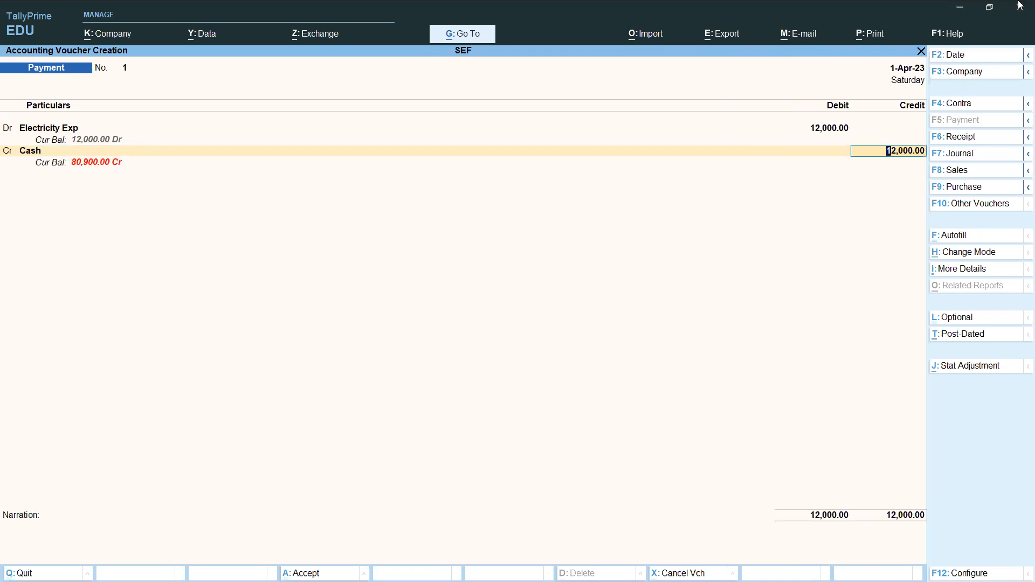
{"action": "key", "text": "Return"}
{"action": "key", "text": "Return"}
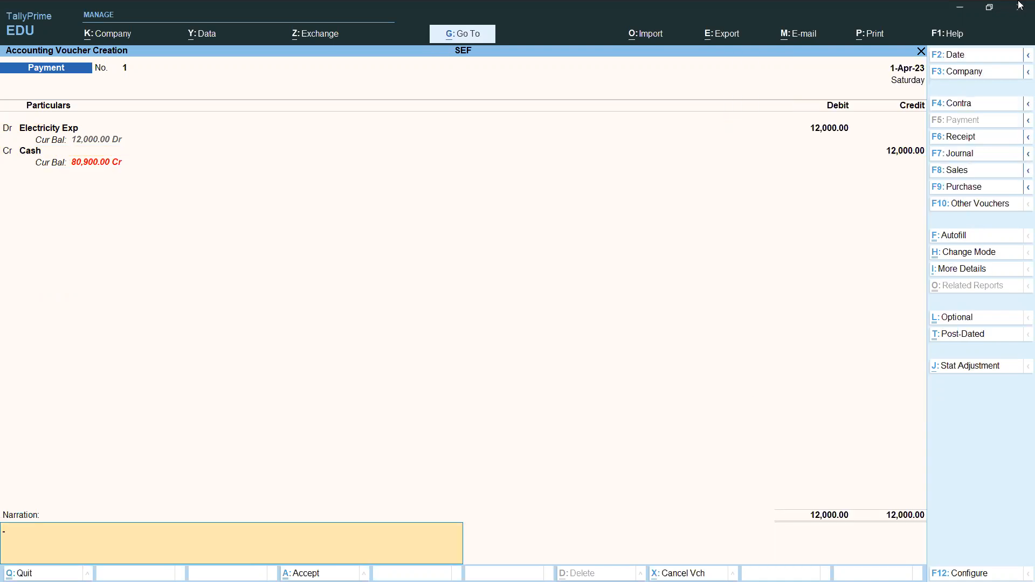
Step: Enter the narration "being paid electricity bill in cash" and save the voucher
{"action": "type", "text": "being paid electricity bill in cash"}
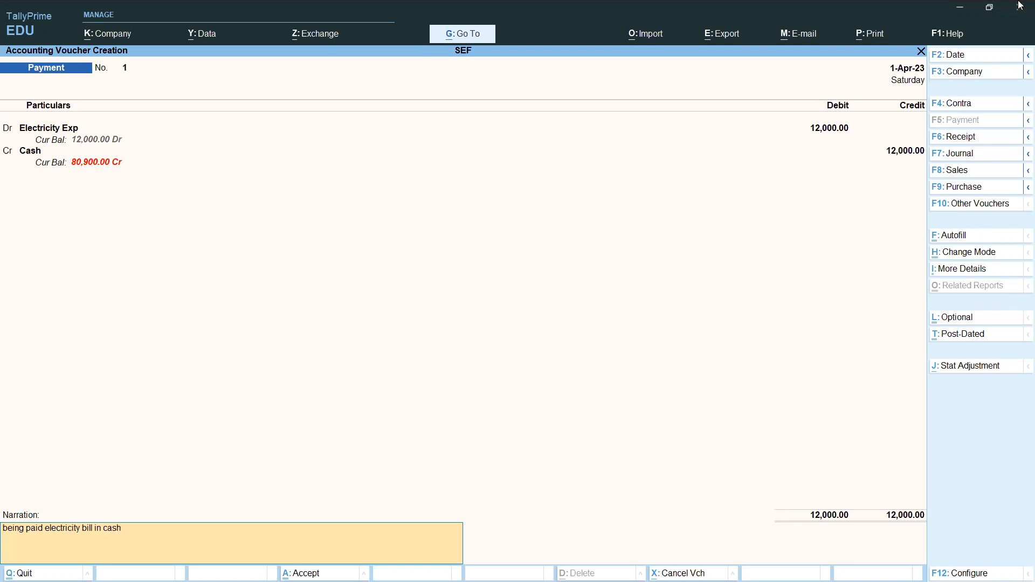
{"action": "key", "text": "Return"}
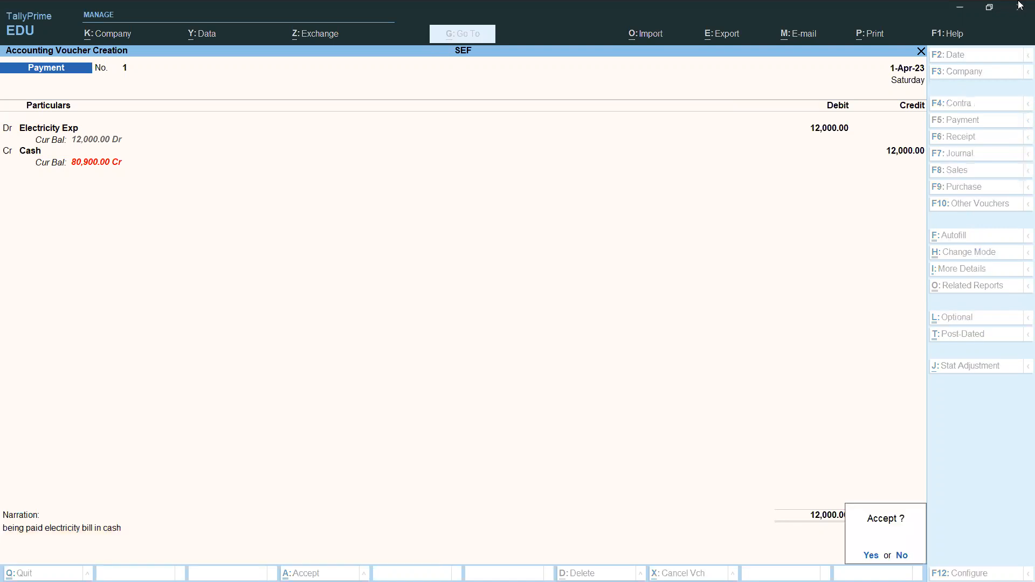
{"action": "key", "text": "Return"}
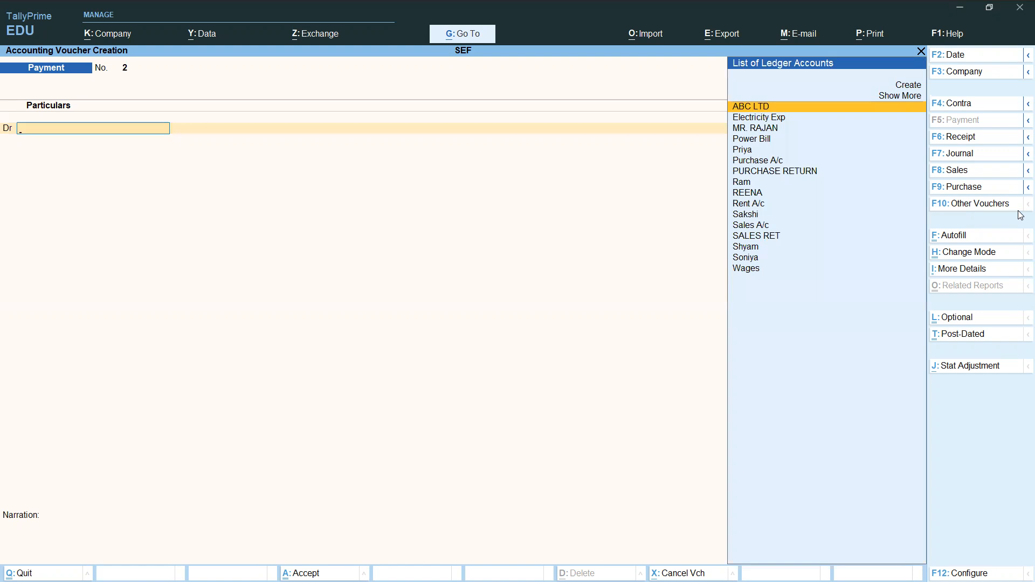
Step: Start a new ledger from the debit entry of the second payment voucher and name it Salary A/c, without an alias
{"action": "key", "text": "Down"}
{"action": "key", "text": "Down"}
{"action": "key", "text": "Down"}
{"action": "key", "text": "Down"}
{"action": "key", "text": "Down"}
{"action": "key", "text": "Down"}
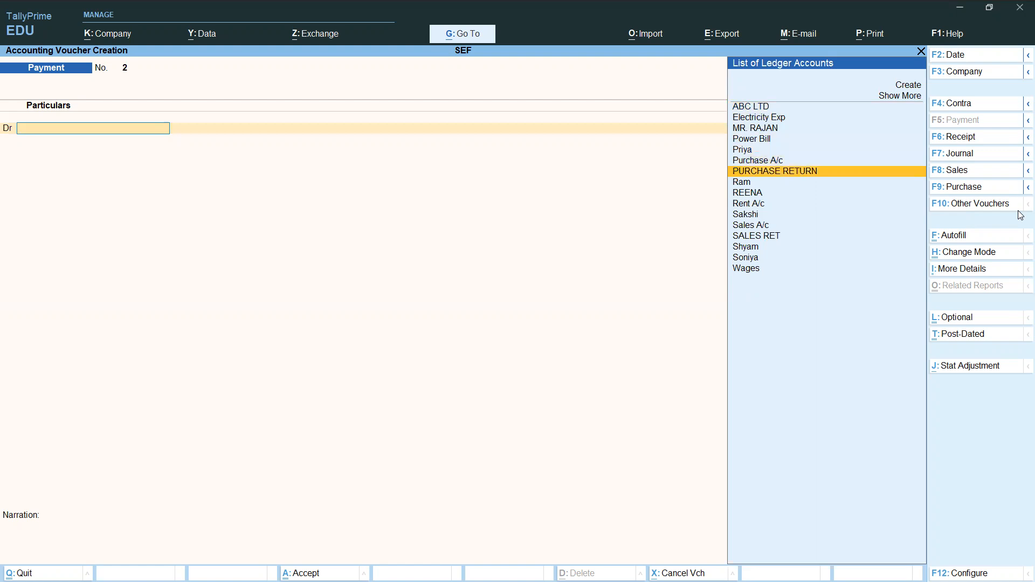
{"action": "type", "text": "Sa"}
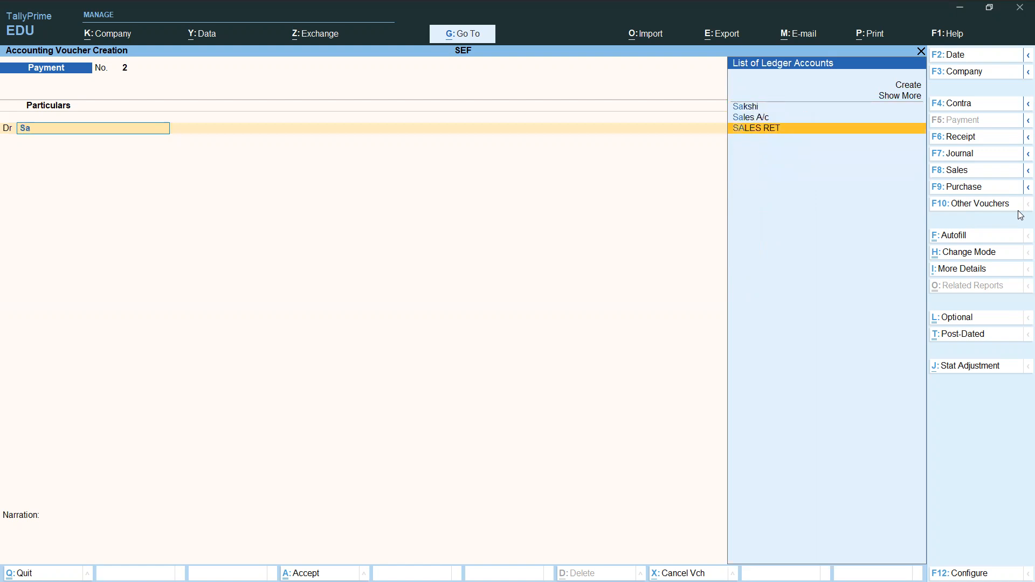
{"action": "key", "text": "Up"}
{"action": "key", "text": "Up"}
{"action": "key", "text": "Up"}
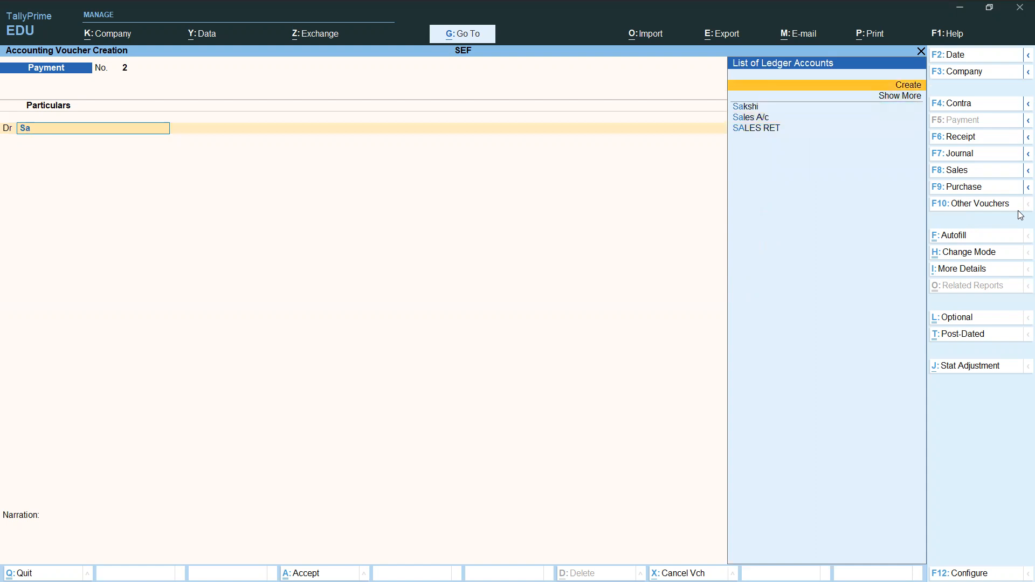
{"action": "key", "text": "Return"}
{"action": "type", "text": "Sala"}
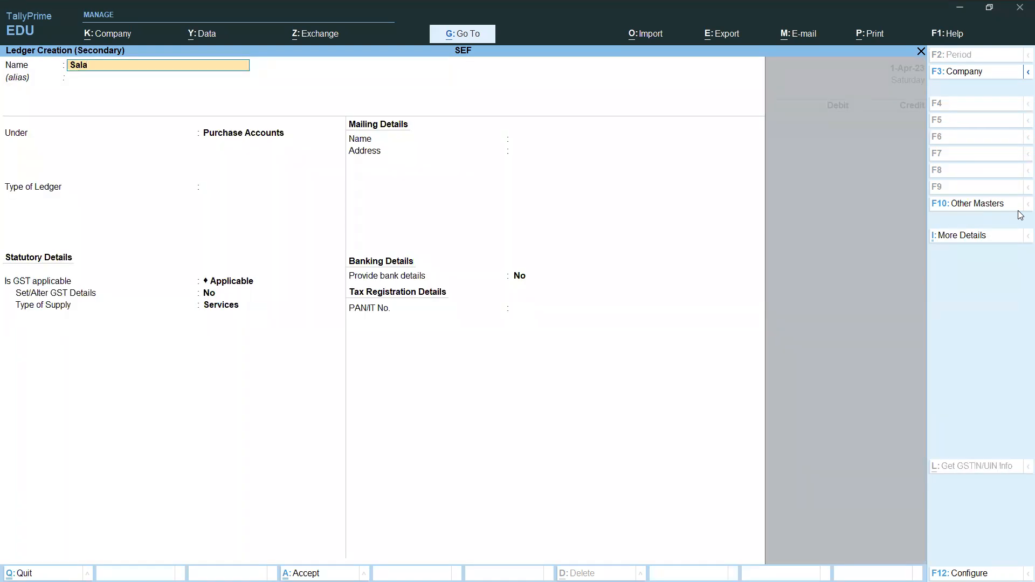
{"action": "type", "text": "ry a/c"}
{"action": "key", "text": "Return"}
{"action": "key", "text": "Return"}
Step: Place the Salary A/c ledger under the Indirect Expenses group and save it
{"action": "type", "text": "In"}
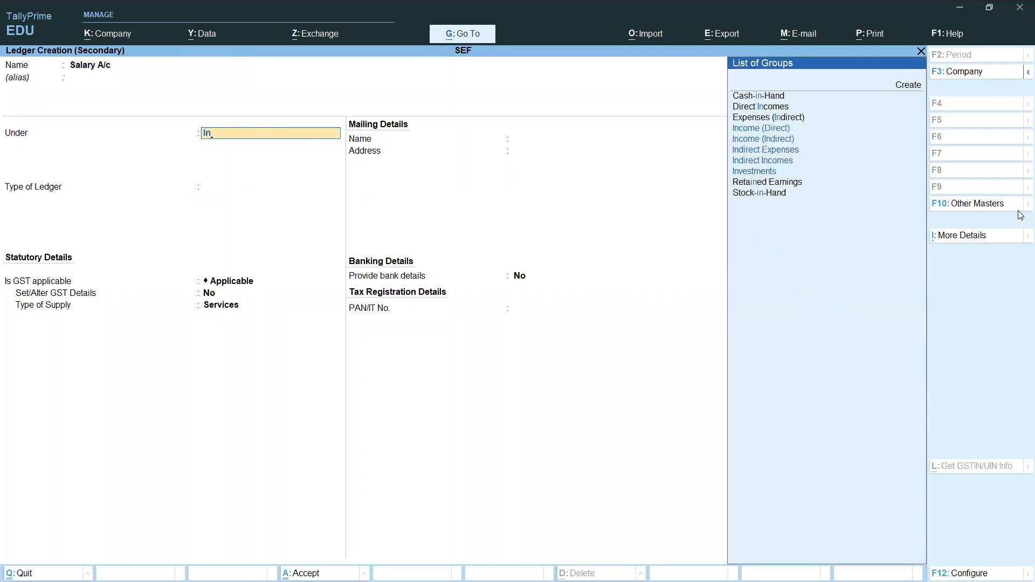
{"action": "key", "text": "Up"}
{"action": "key", "text": "Up"}
{"action": "key", "text": "Return"}
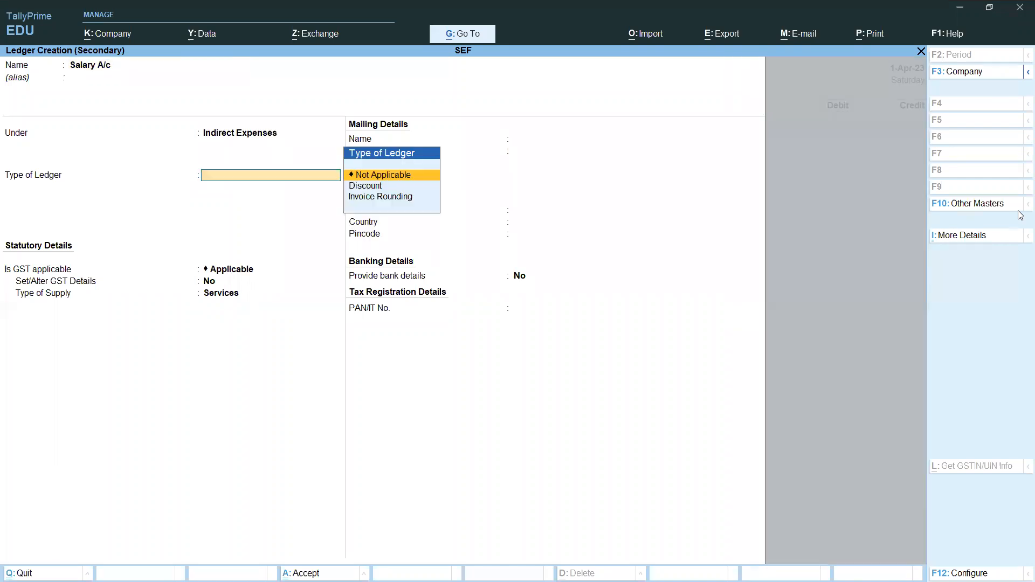
{"action": "key", "text": "ctrl+a"}
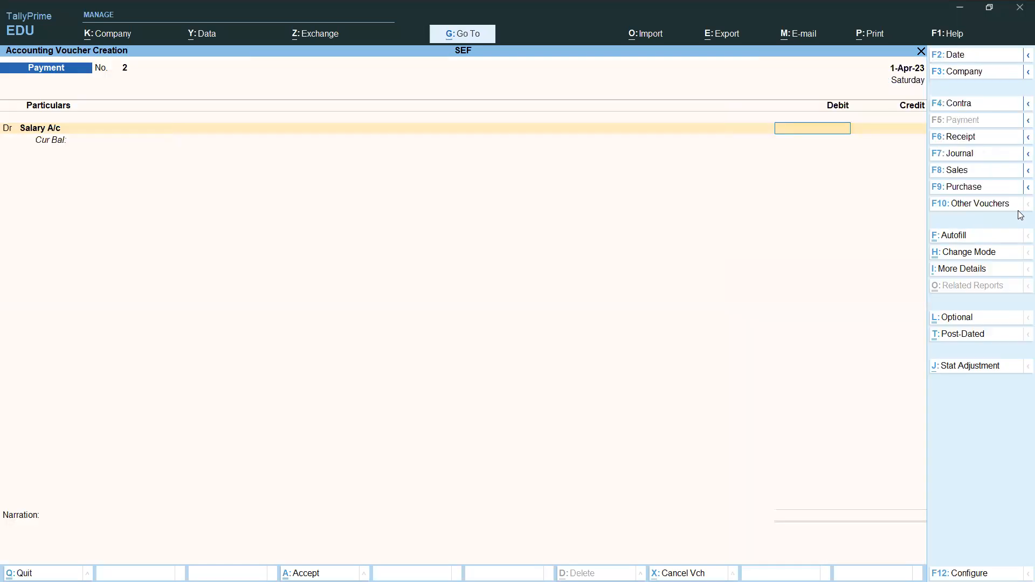
Step: Debit Salary A/c with 15,000 and credit Bank A/c with the same amount
{"action": "type", "text": "15000"}
{"action": "key", "text": "Return"}
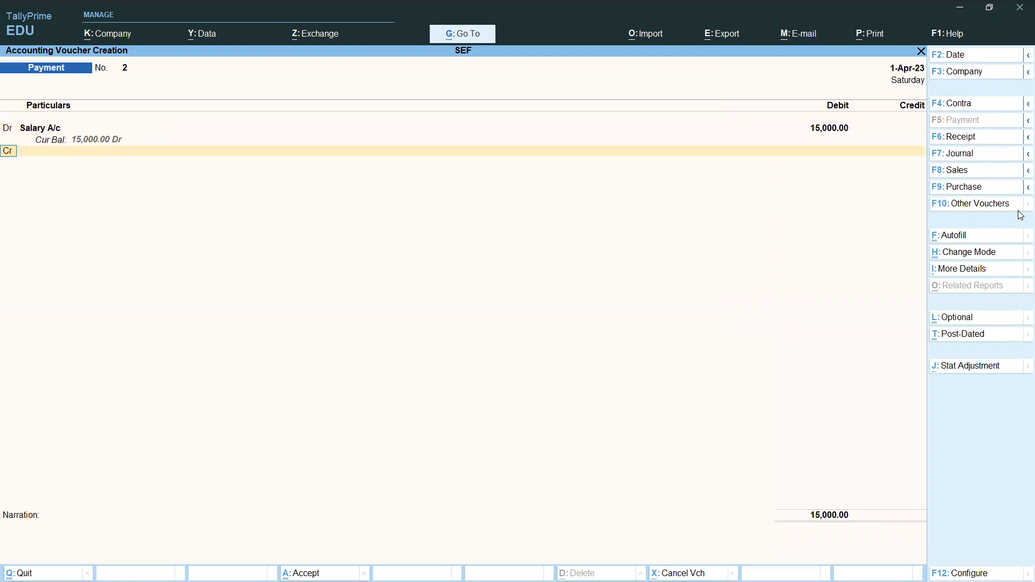
{"action": "key", "text": "Return"}
{"action": "key", "text": "Down"}
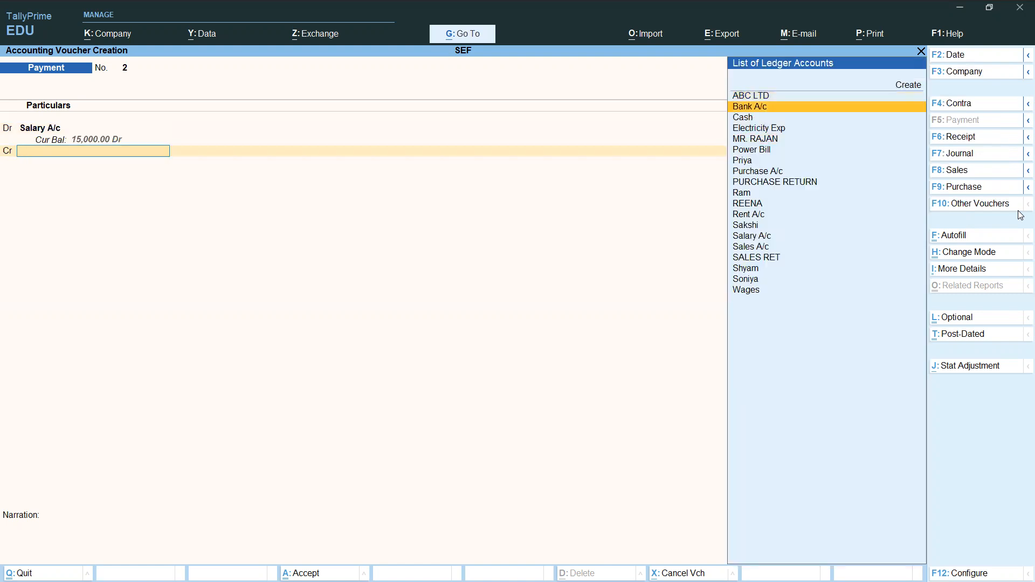
{"action": "key", "text": "Return"}
{"action": "key", "text": "Return"}
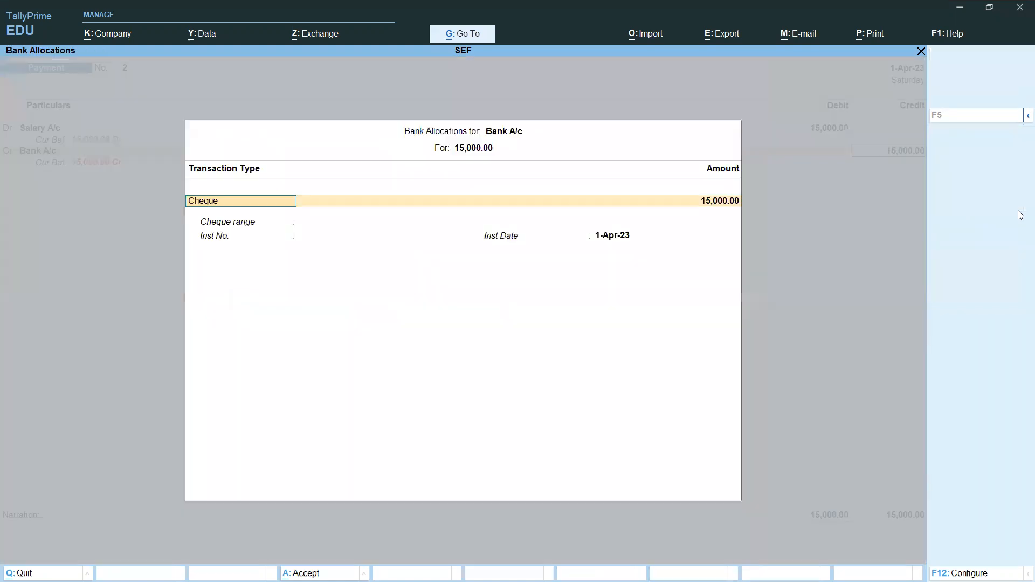
Step: Allocate the 15,000 bank payment as a cheque with instrument number 120 dated 1-Apr-23 and cheque range Not Applicable
{"action": "key", "text": "Return"}
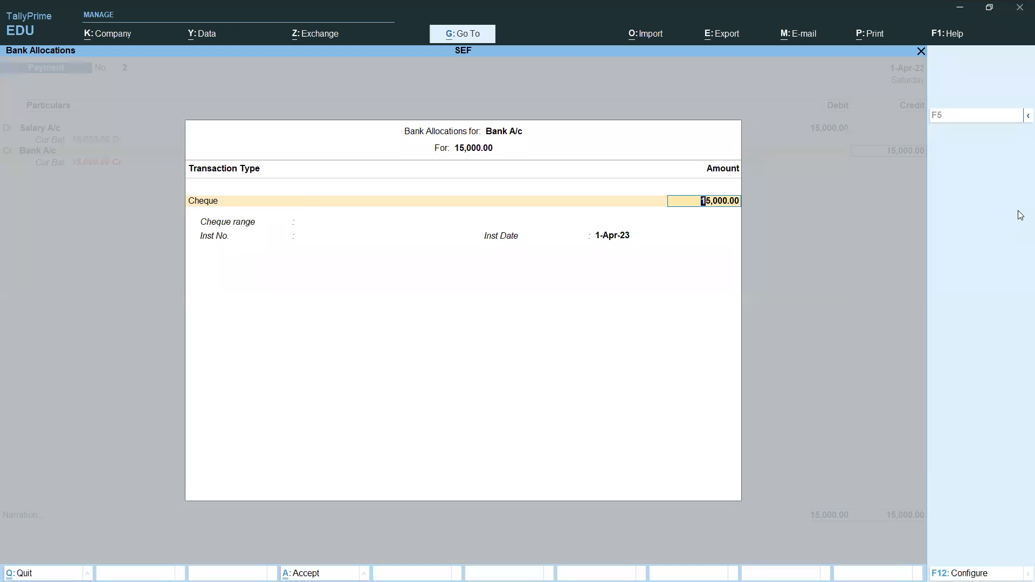
{"action": "key", "text": "Return"}
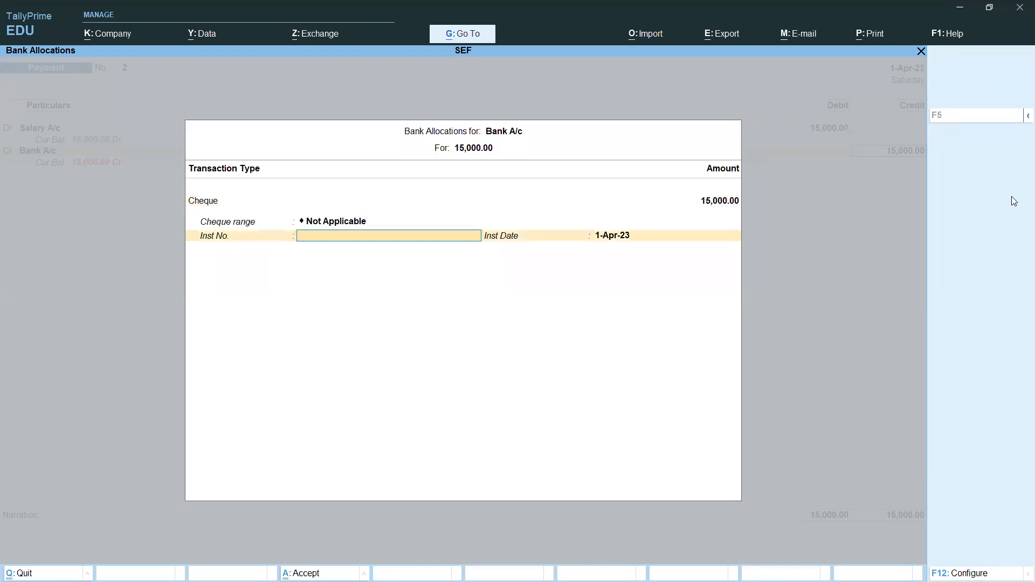
{"action": "type", "text": "120"}
{"action": "key", "text": "Return"}
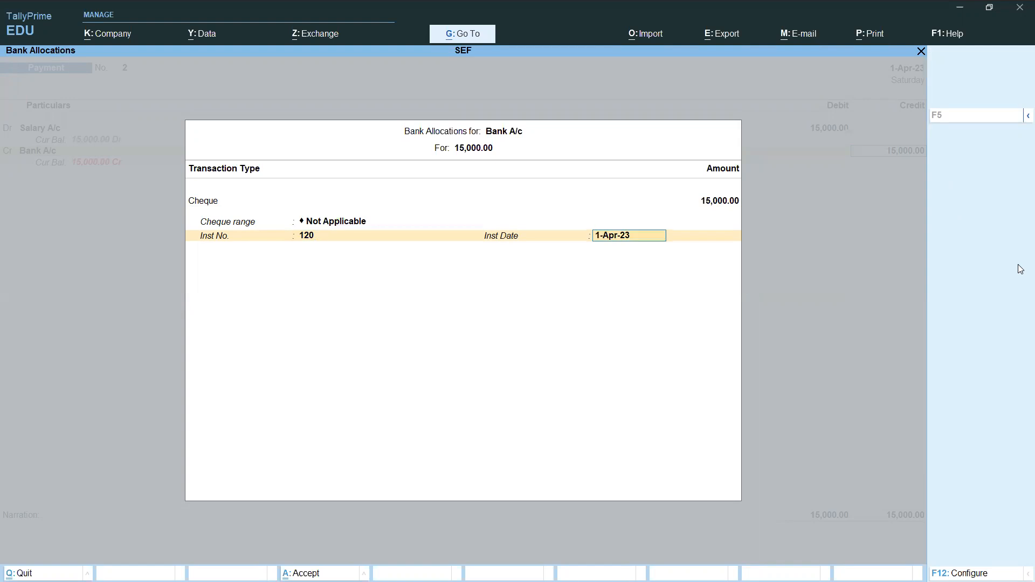
{"action": "key", "text": "Return"}
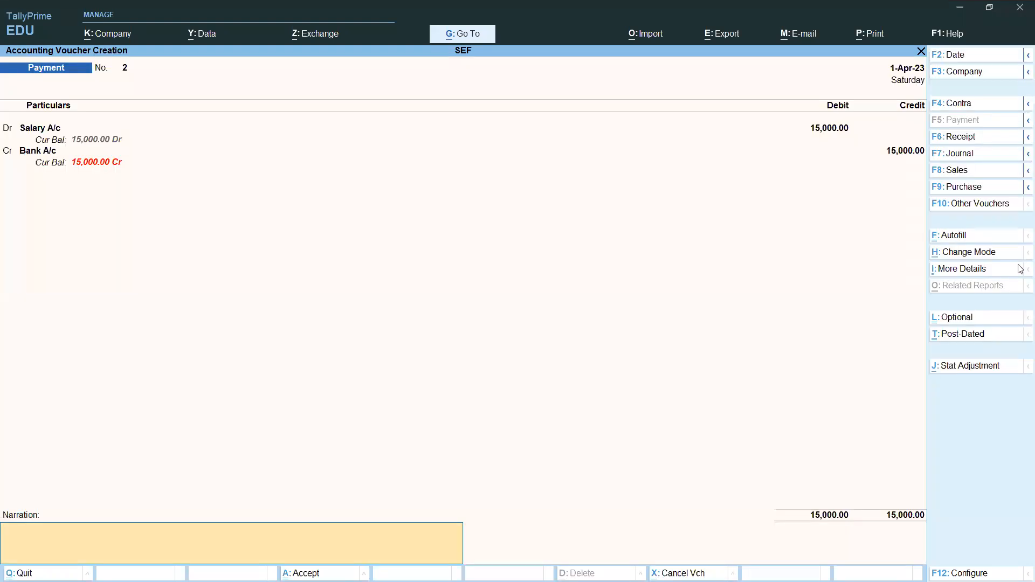
Step: Enter a narration stating that the salary is paid through cheque, and save the voucher
{"action": "type", "text": "being pais salary through ca="}
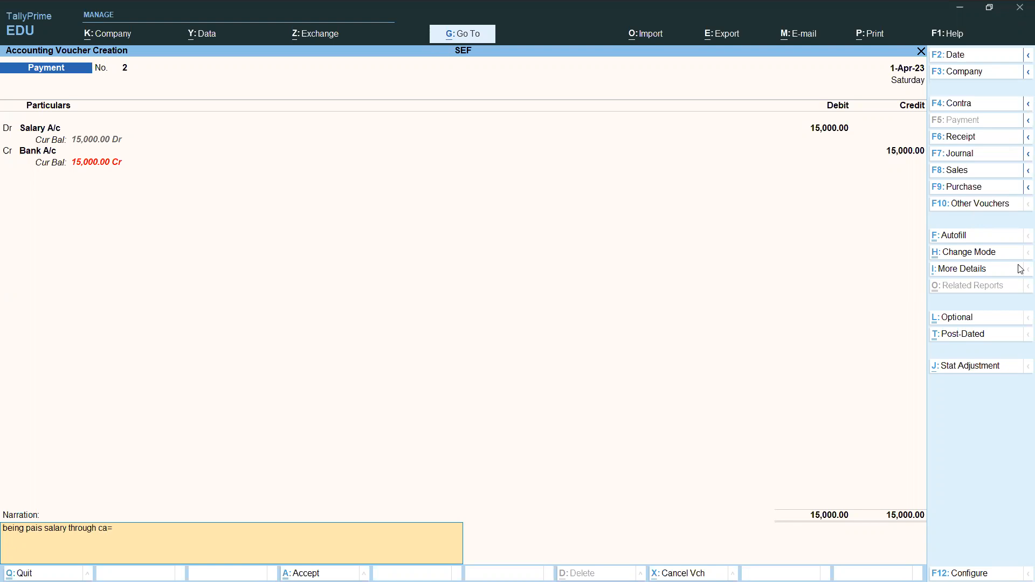
{"action": "key", "text": "BackSpace"}
{"action": "key", "text": "BackSpace"}
{"action": "type", "text": "hequ"}
{"action": "key", "text": "Return"}
{"action": "key", "text": "Return"}
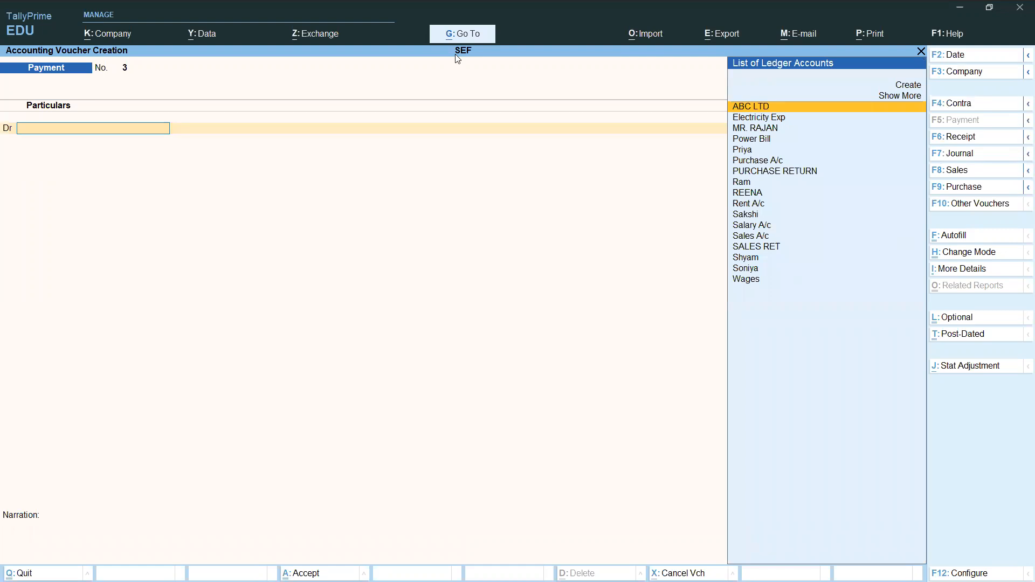
{"action": "key", "text": "Up"}
{"action": "key", "text": "Up"}
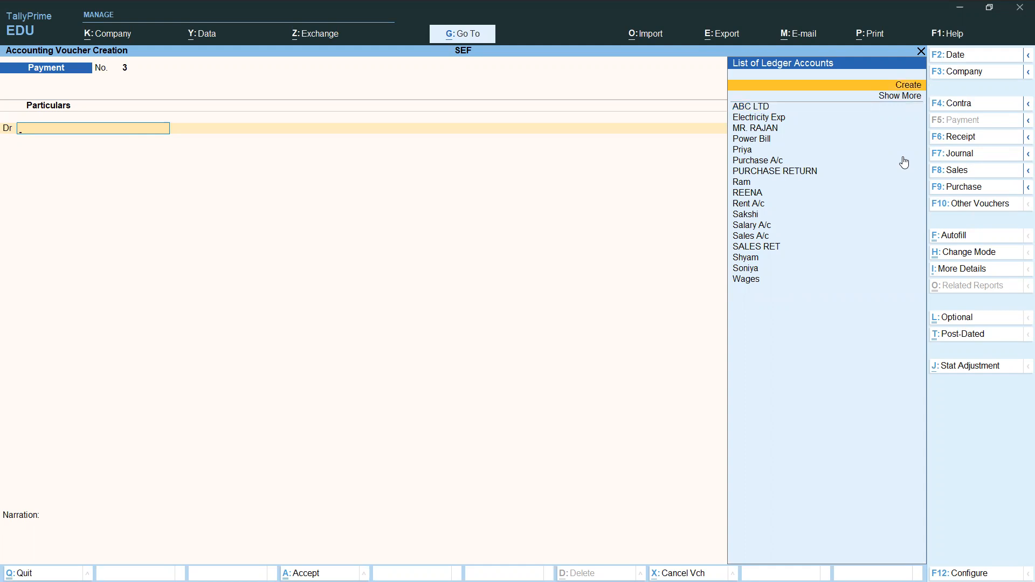
{"action": "key", "text": "Return"}
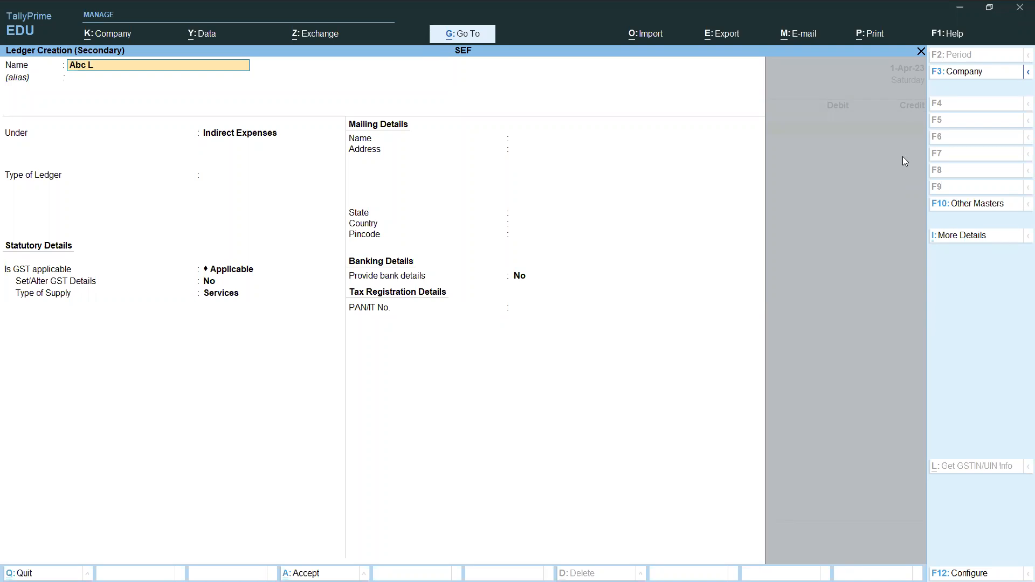
{"action": "type", "text": "d"}
{"action": "key", "text": "Return"}
{"action": "key", "text": "Escape"}
{"action": "key", "text": "Escape"}
{"action": "key", "text": "Escape"}
{"action": "type", "text": "y"}
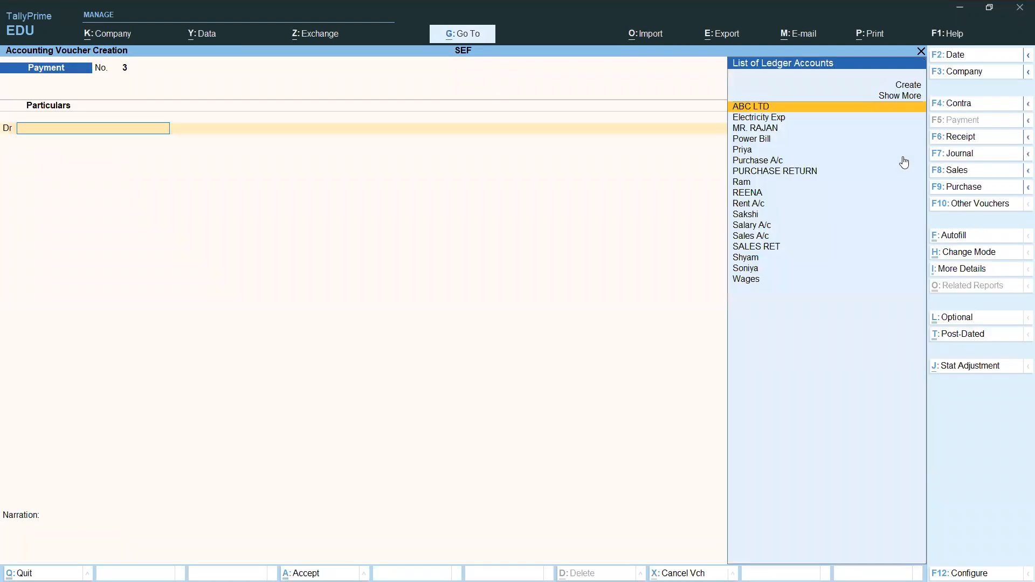
Step: Debit ABC LTD with 10,000 in the third payment voucher and set its bill reference to On Account
{"action": "type", "text": "ab"}
{"action": "key", "text": "Return"}
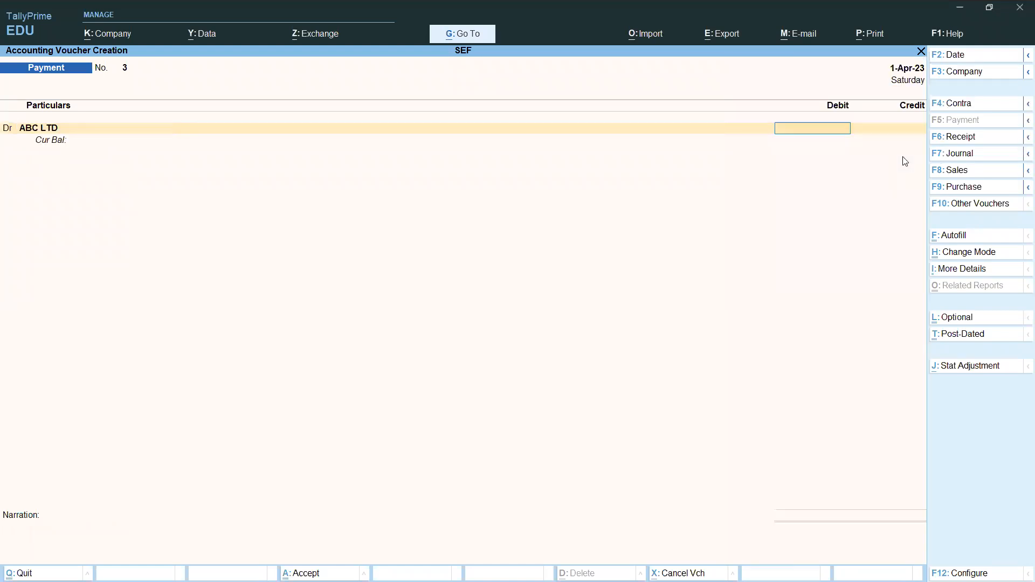
{"action": "type", "text": "10,000"}
{"action": "key", "text": "Return"}
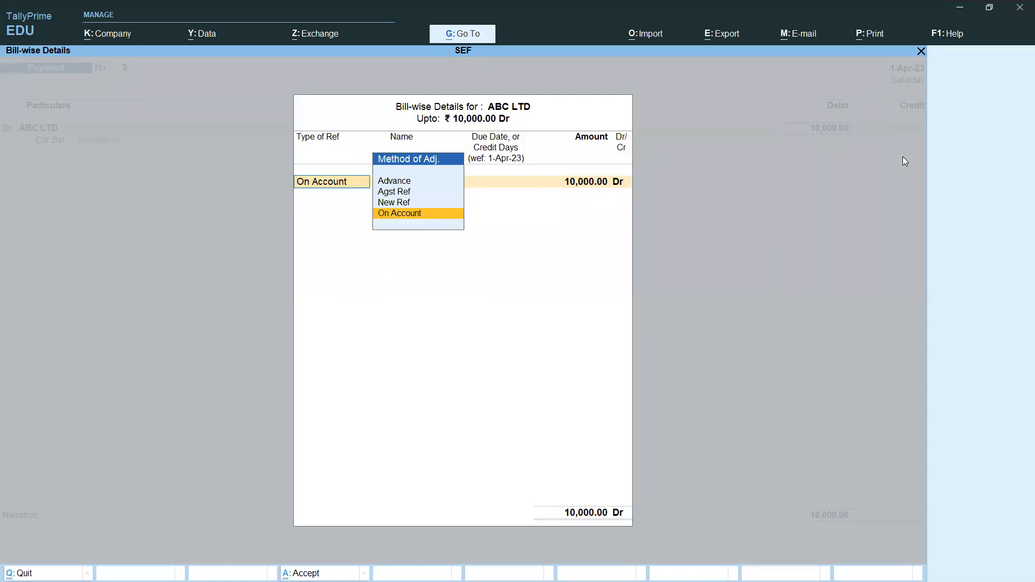
{"action": "key", "text": "Up"}
{"action": "key", "text": "Down"}
{"action": "key", "text": "Return"}
{"action": "key", "text": "Return"}
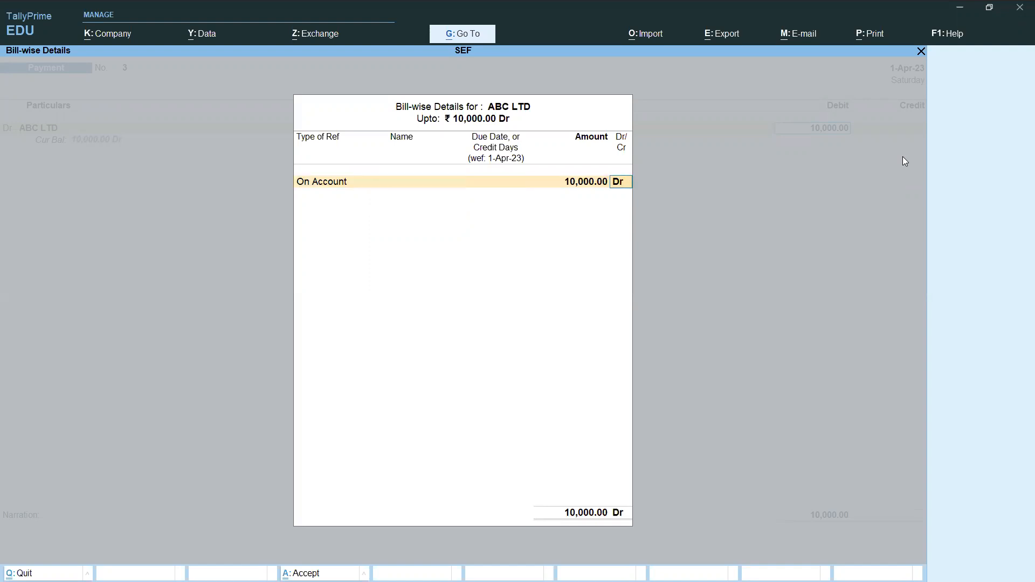
{"action": "key", "text": "Return"}
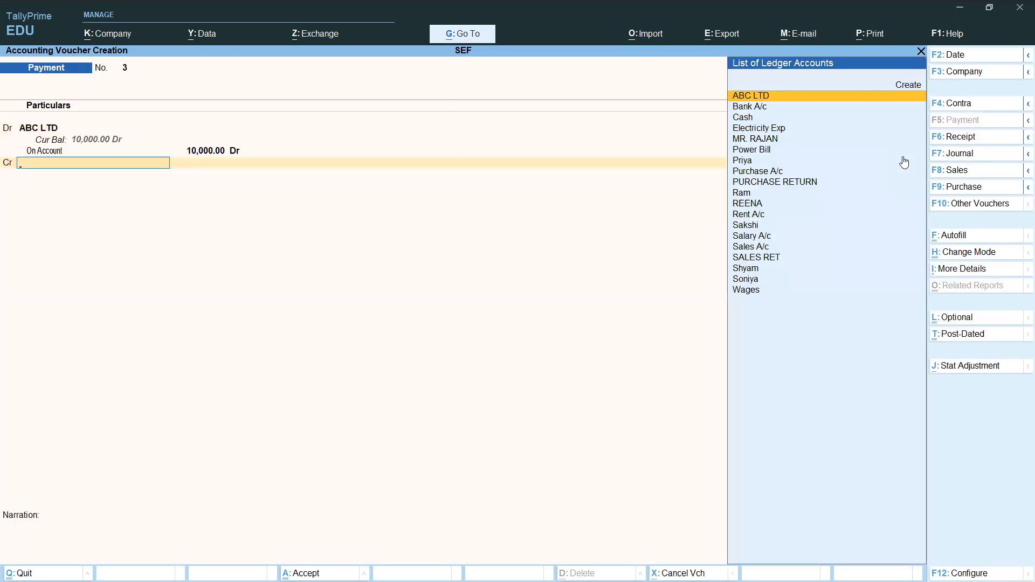
Step: Credit Bank A/c with 10,000 as a cheque dated 1-Apr-23, leaving the instrument number blank
{"action": "key", "text": "Down"}
{"action": "key", "text": "Return"}
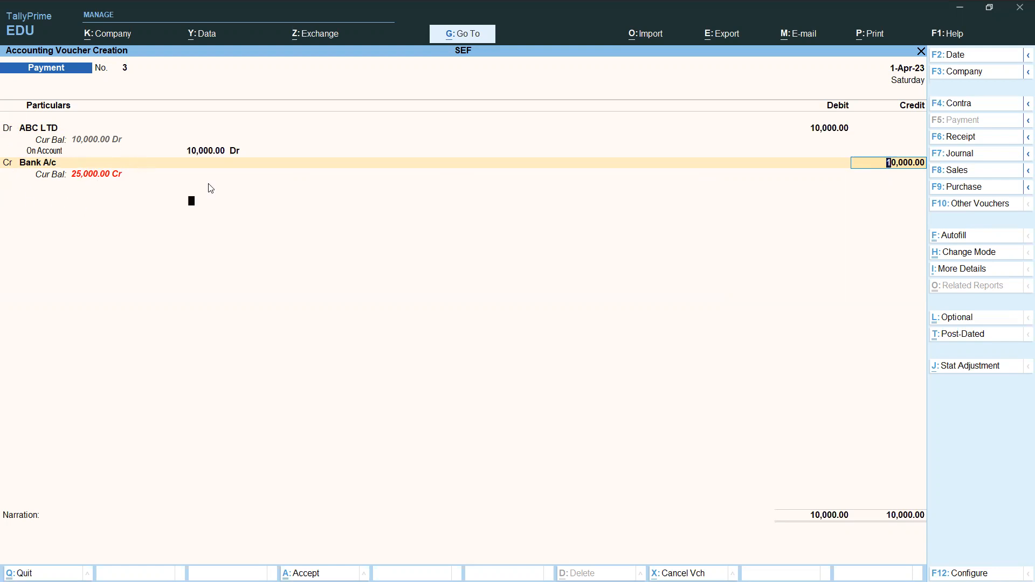
{"action": "key", "text": "Return"}
{"action": "key", "text": "Return"}
{"action": "key", "text": "Return"}
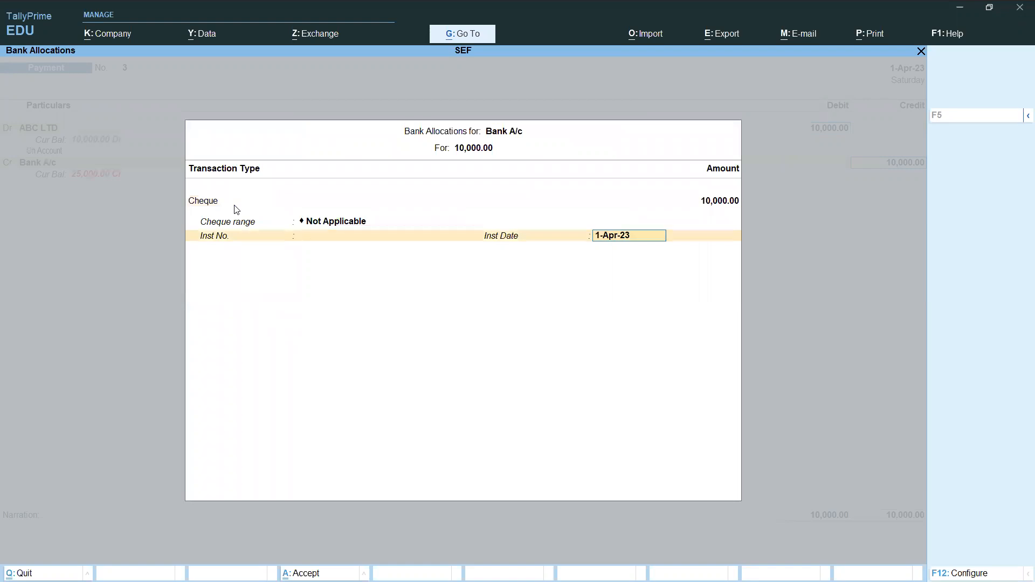
{"action": "key", "text": "Return"}
Step: Save the ABC LTD payment voucher without a narration and quit voucher entry
{"action": "key", "text": "Return"}
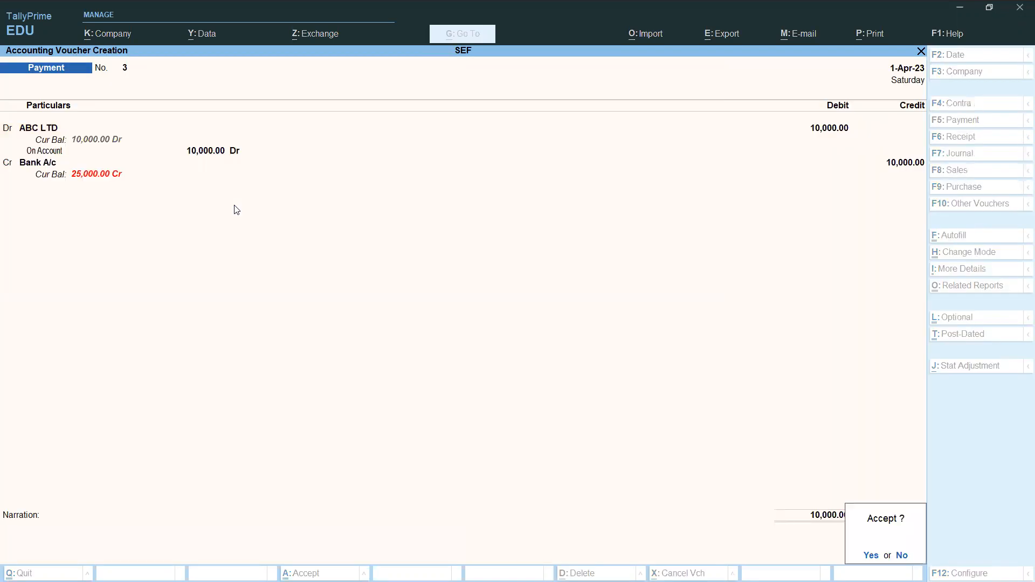
{"action": "key", "text": "Return"}
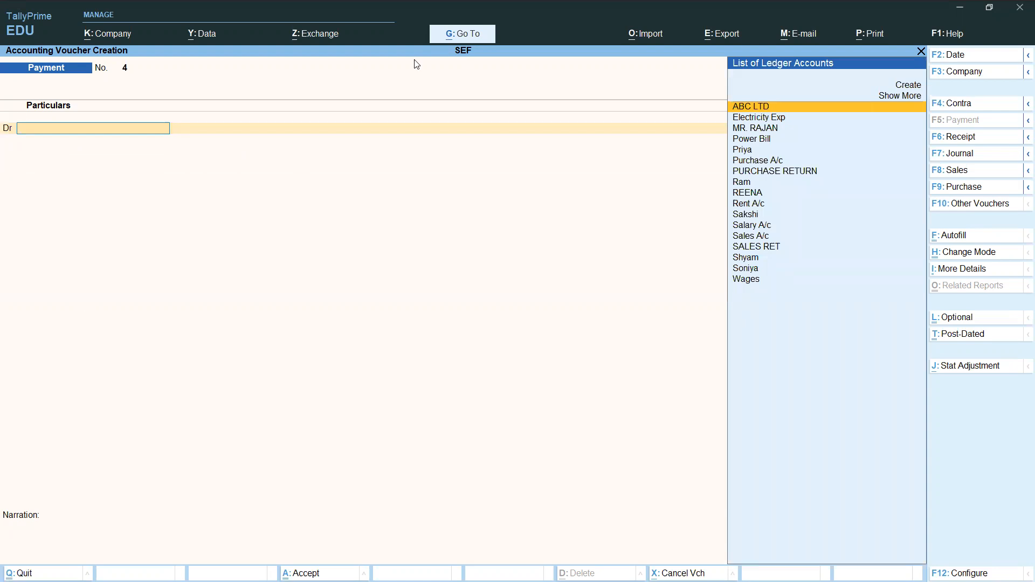
{"action": "key", "text": "Escape"}
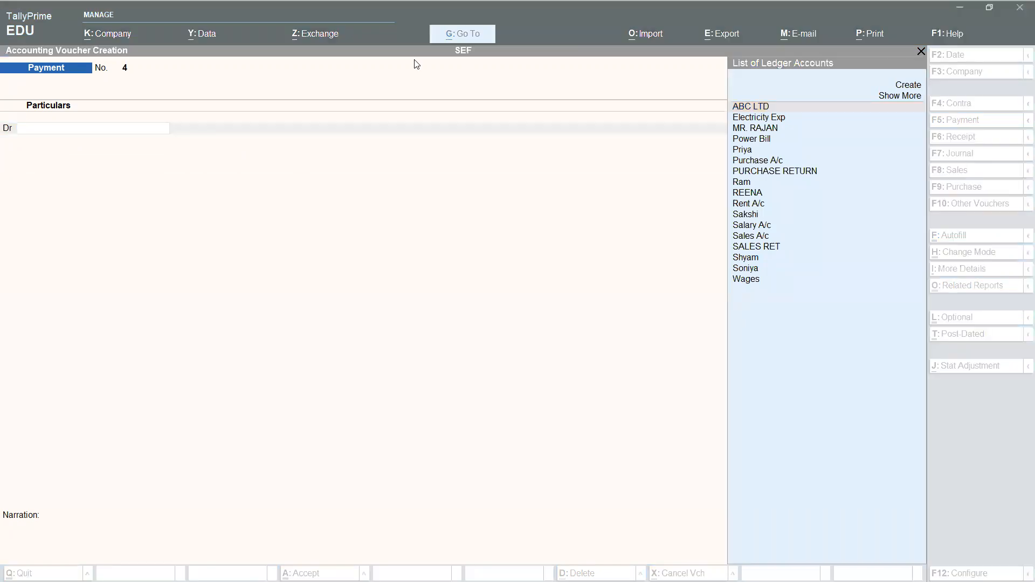